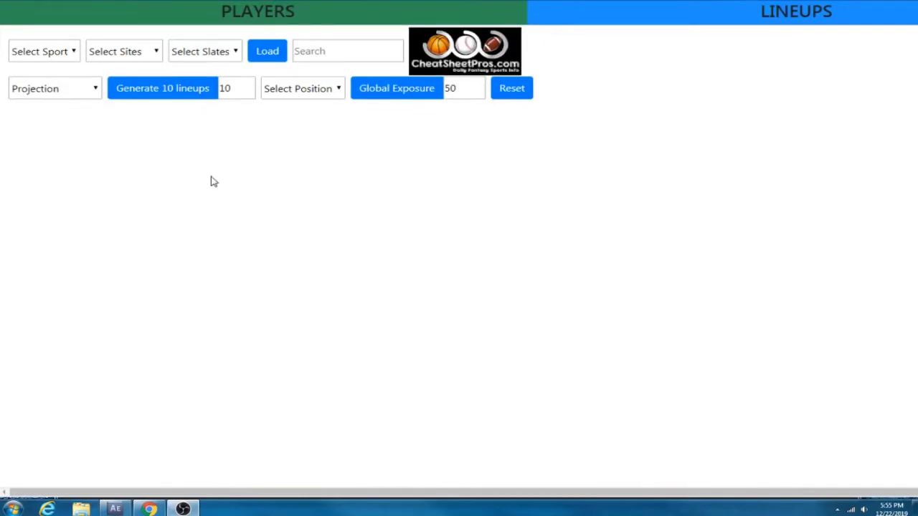
- Choose NFL, DraftKings and the 12-22 13:00 slate, then load that slate's players
click(65, 60)
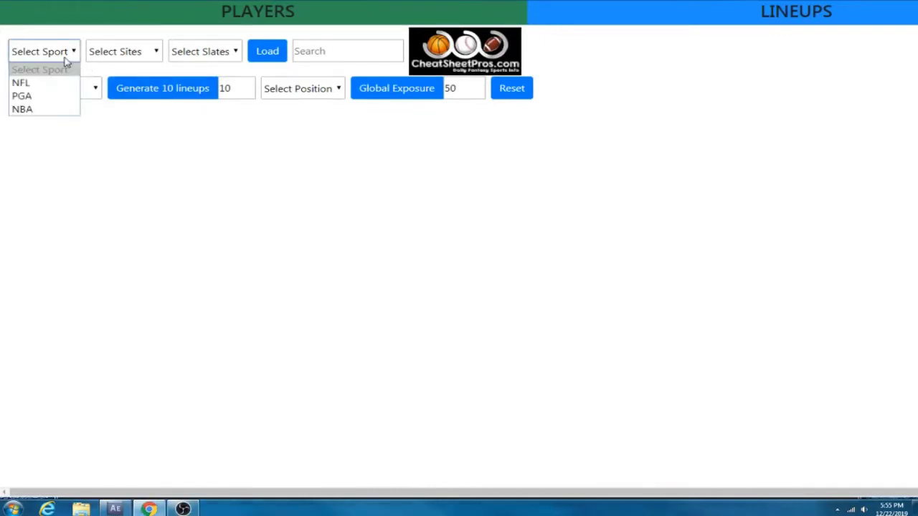
click(28, 83)
click(114, 56)
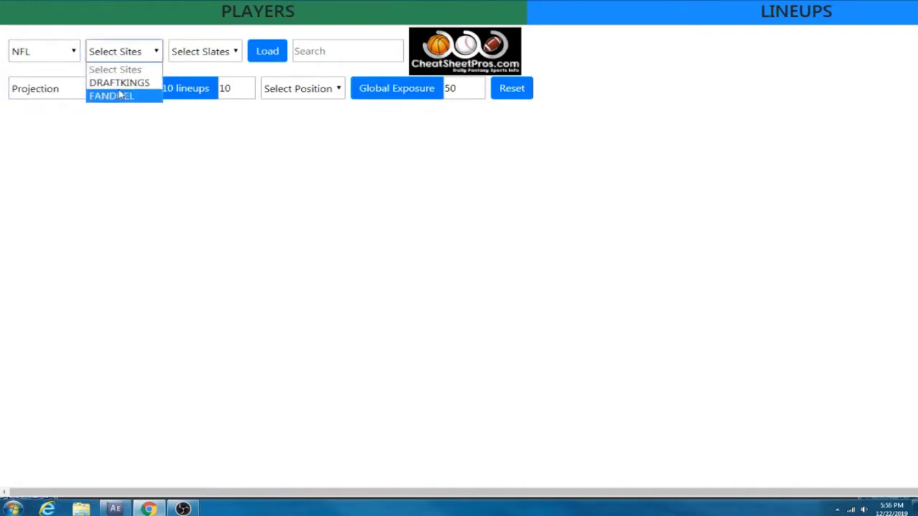
click(120, 84)
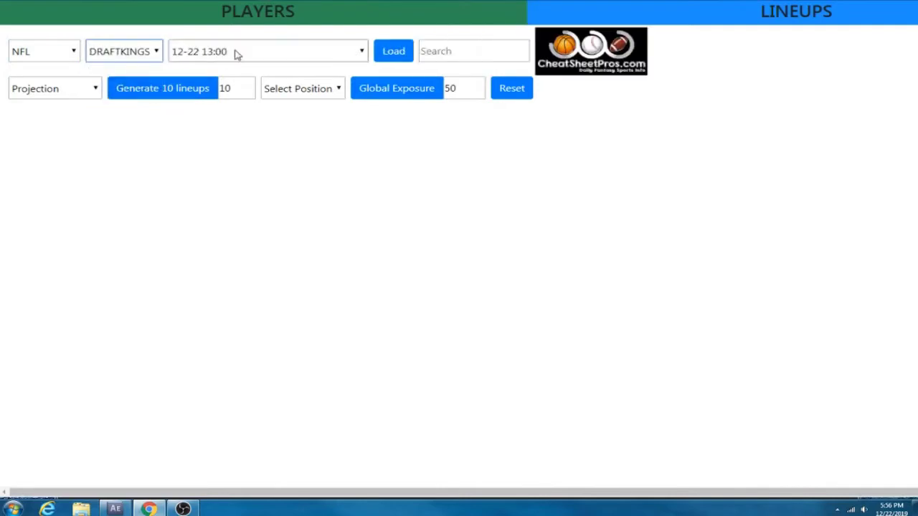
click(236, 55)
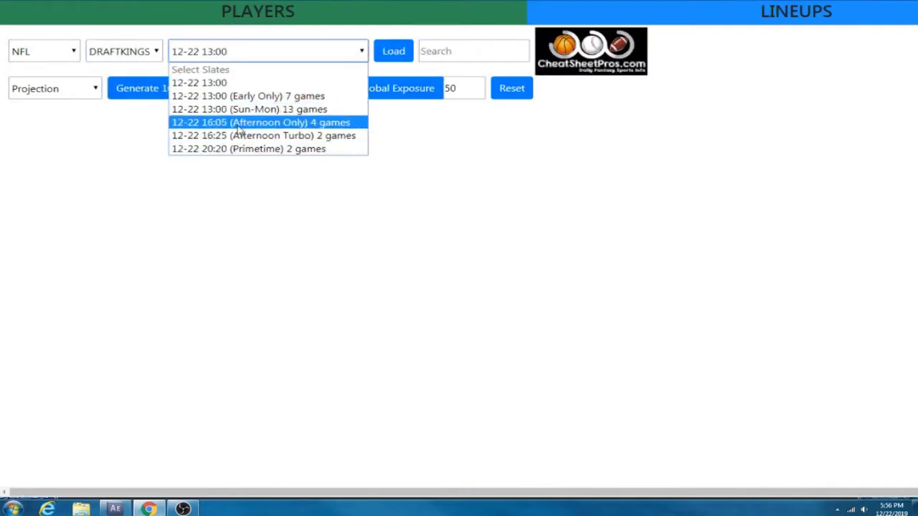
click(246, 83)
click(398, 52)
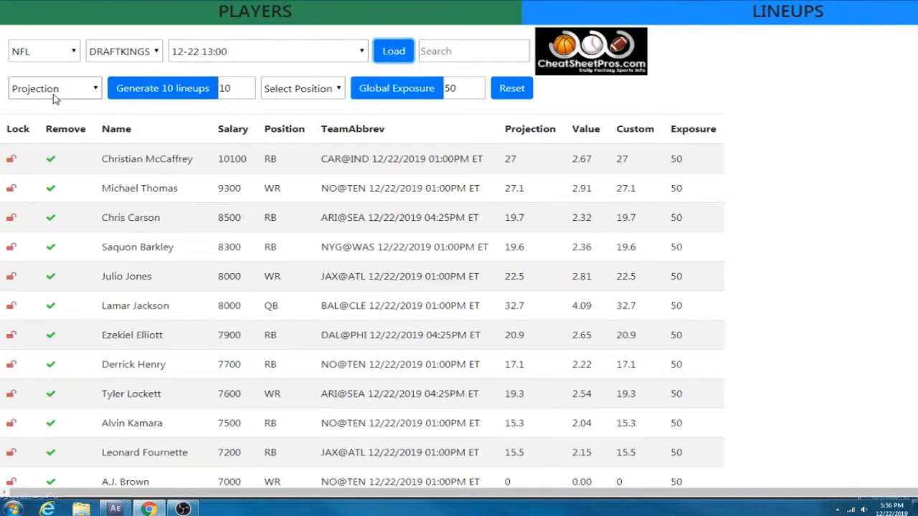
- Switch scoring to Custom and back to Projection, leaving the first player's Custom value unchanged
click(96, 90)
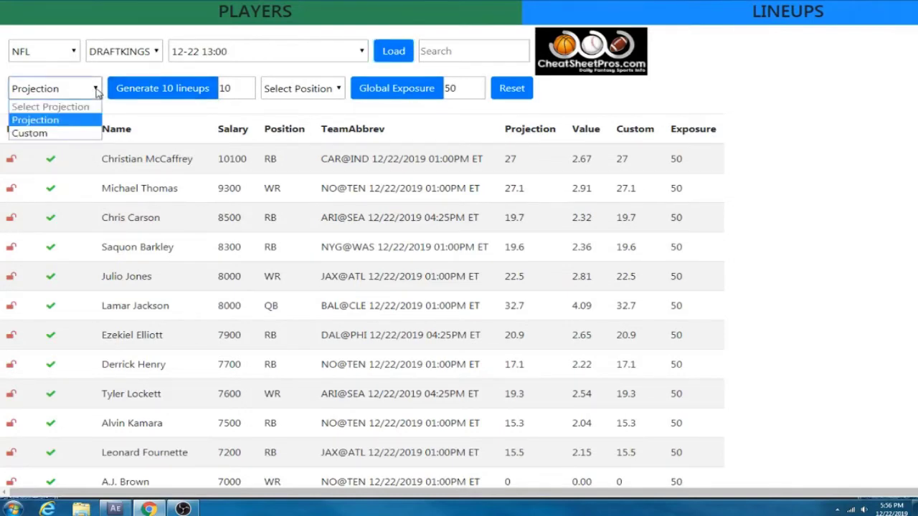
click(71, 136)
click(96, 90)
click(81, 122)
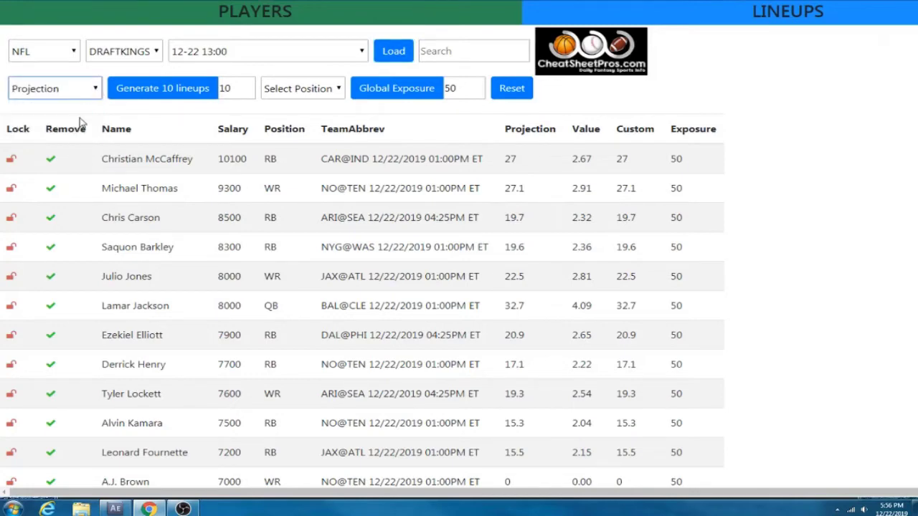
click(624, 167)
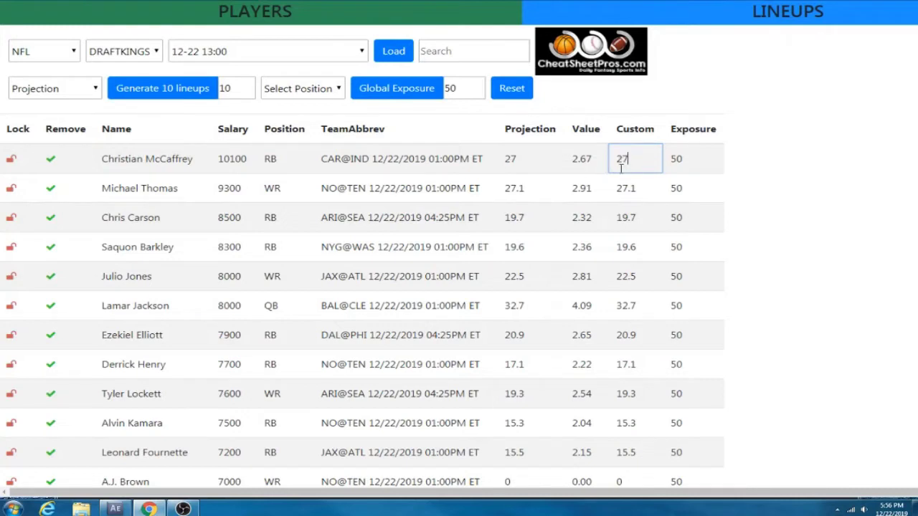
click(364, 110)
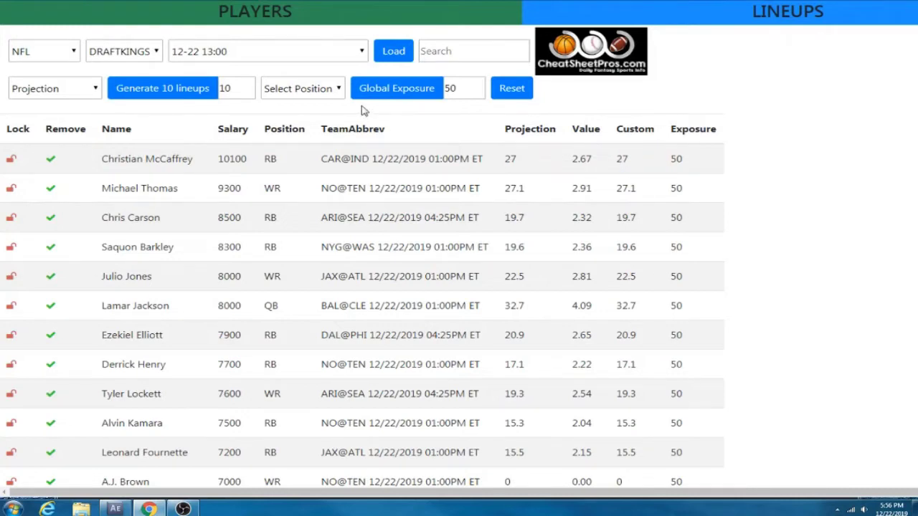
- Adjust the lineup count with the spinner arrows down to 5
click(249, 86)
click(249, 85)
click(249, 85)
click(248, 92)
click(249, 92)
click(249, 92)
click(247, 92)
click(244, 92)
click(243, 93)
click(243, 92)
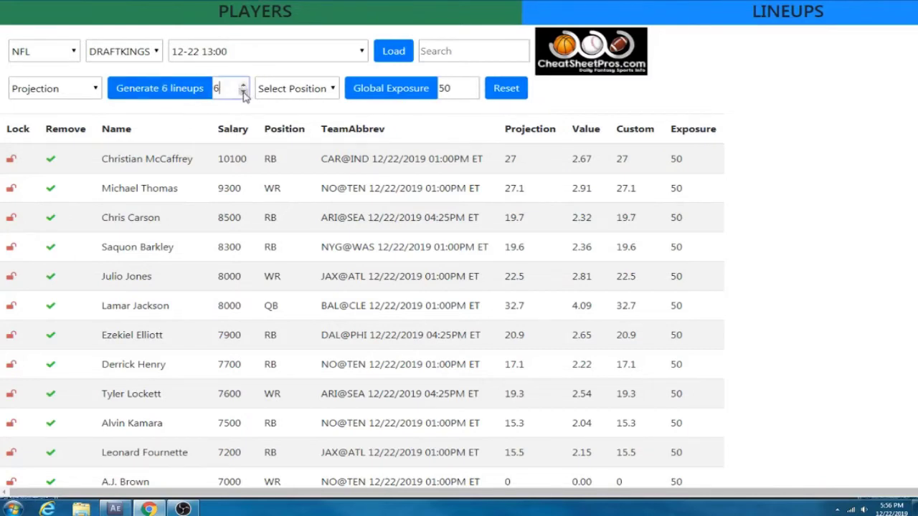
click(244, 93)
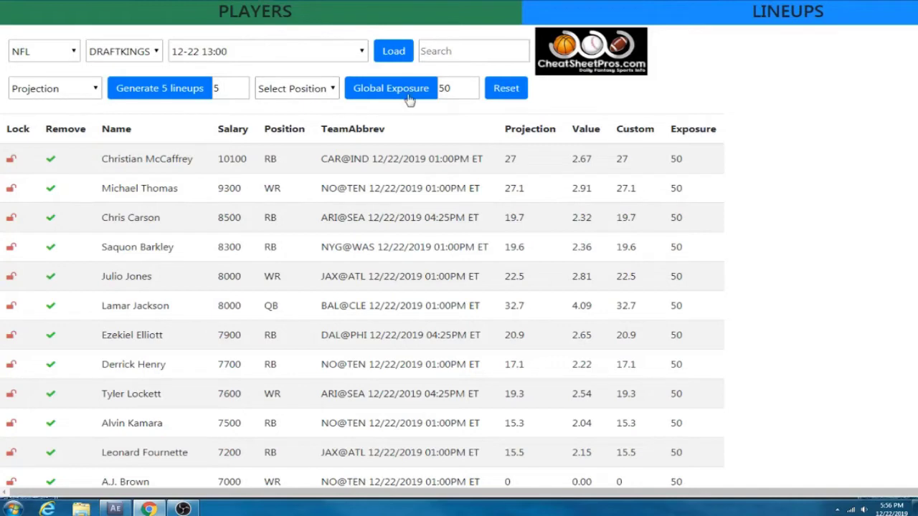
double_click(440, 91)
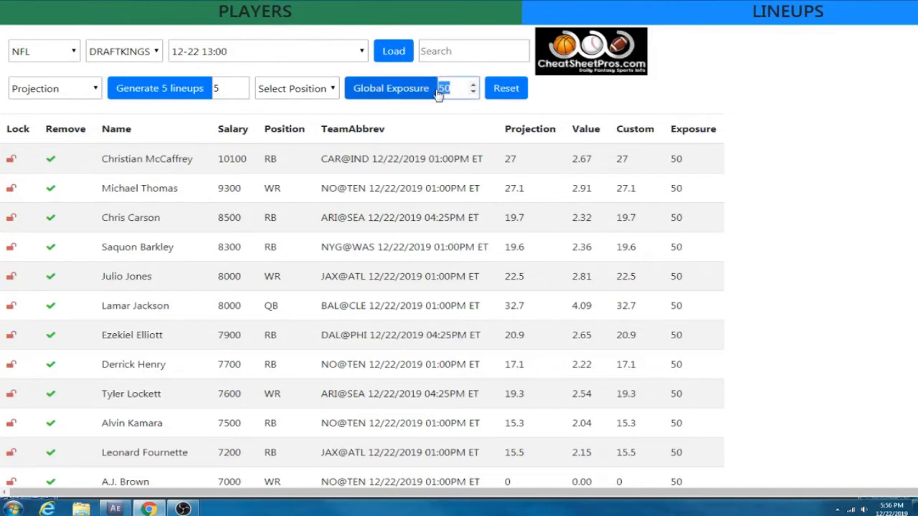
text(25)
click(393, 93)
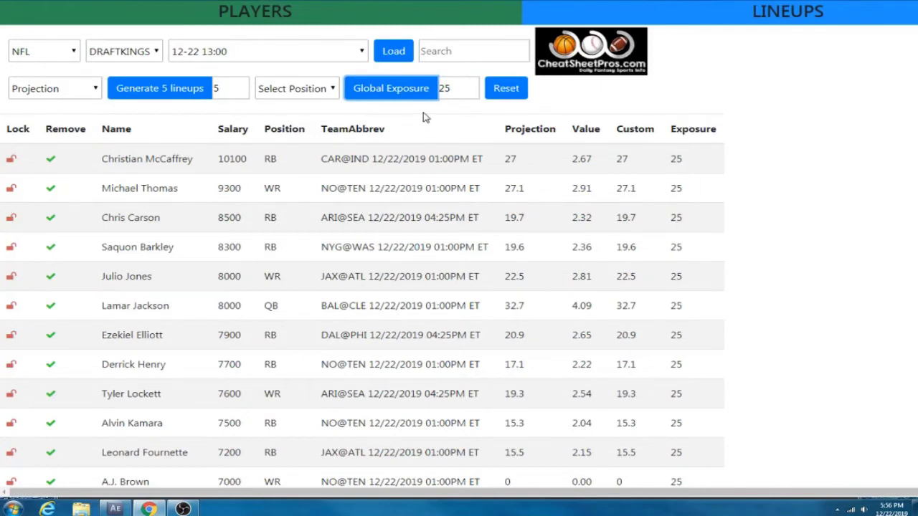
double_click(454, 89)
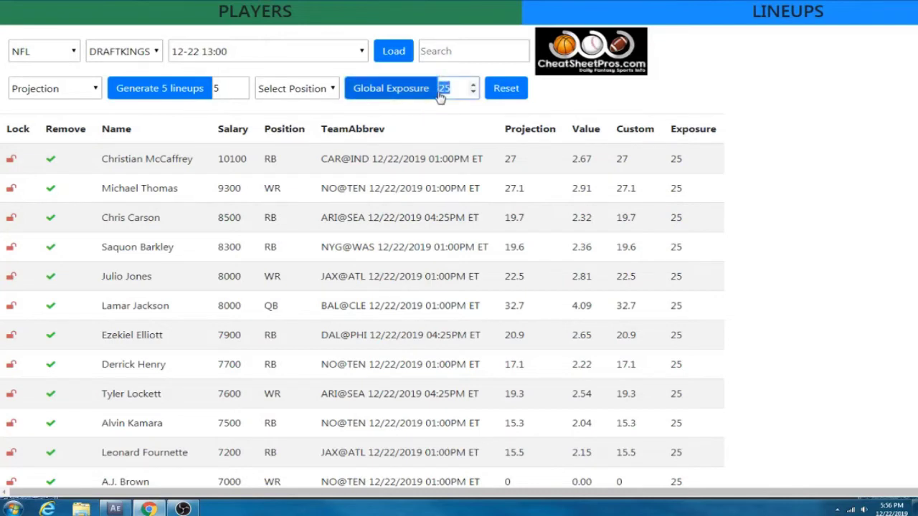
text(50)
click(423, 98)
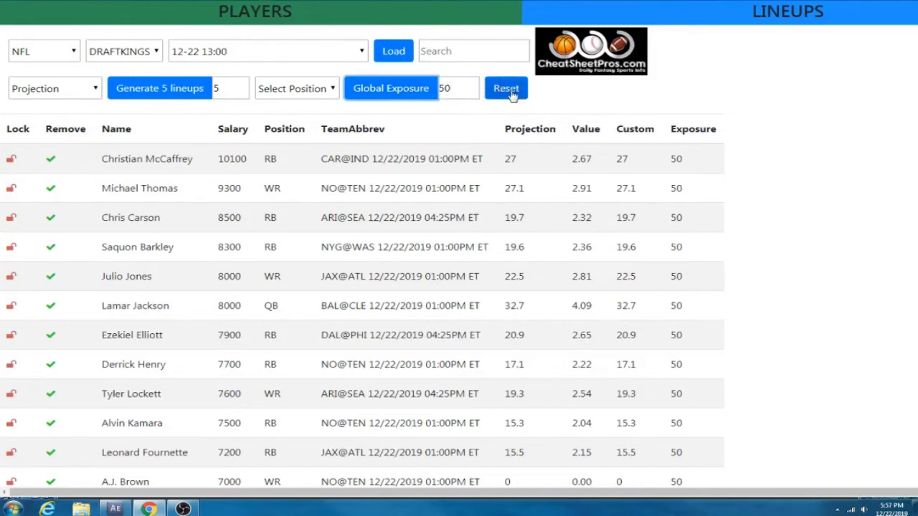
click(449, 48)
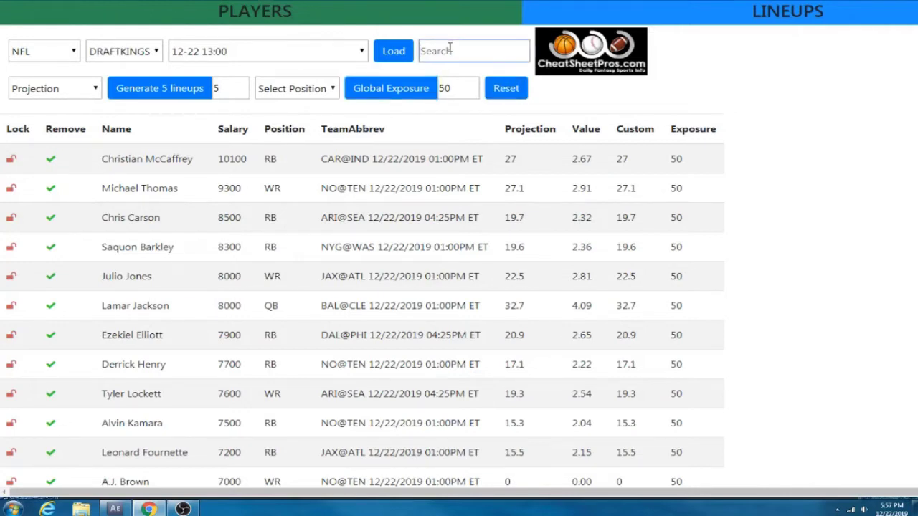
text(thomas)
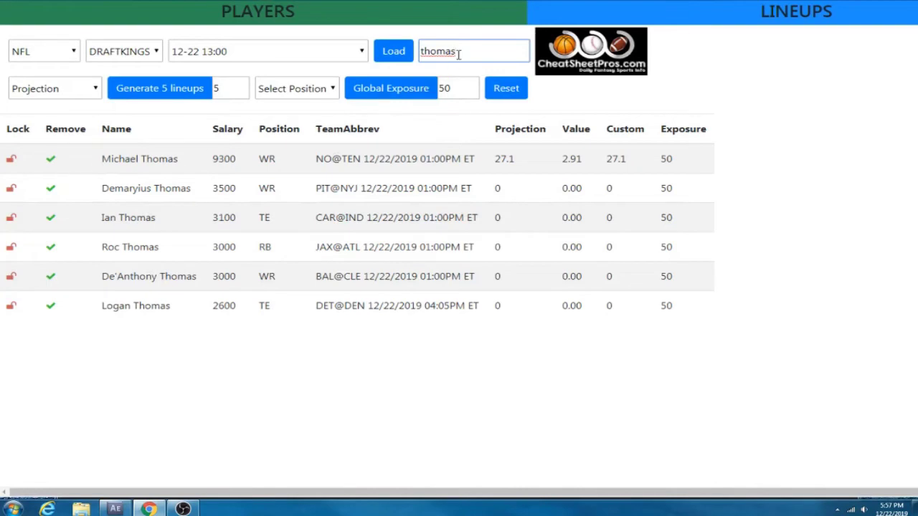
drag(463, 51, 382, 61)
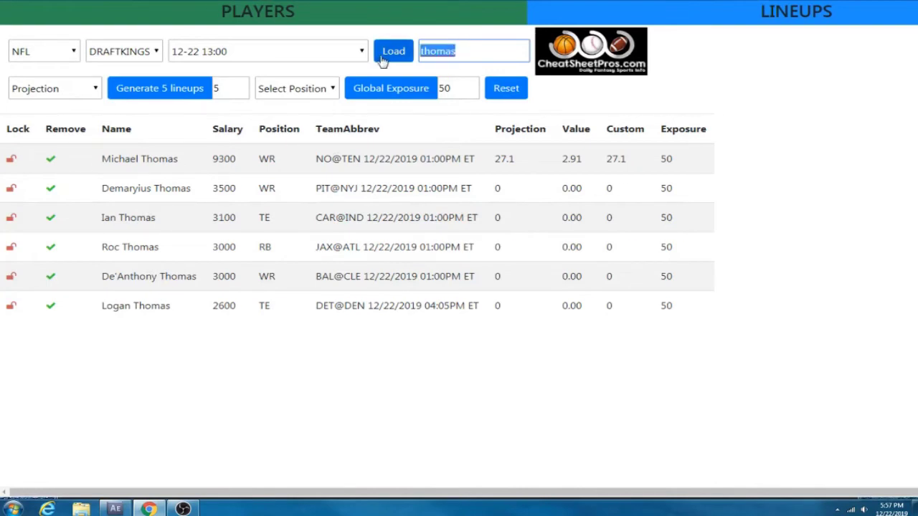
key(BackSpace)
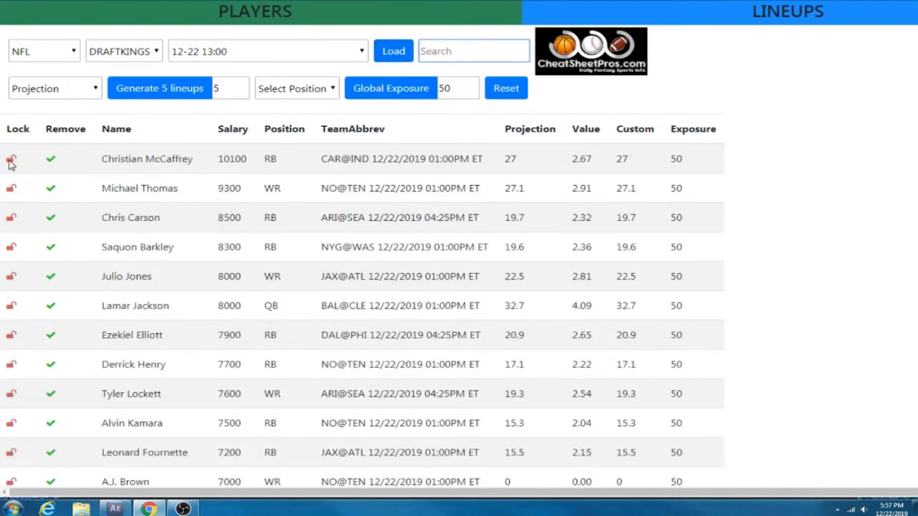
click(21, 196)
click(11, 160)
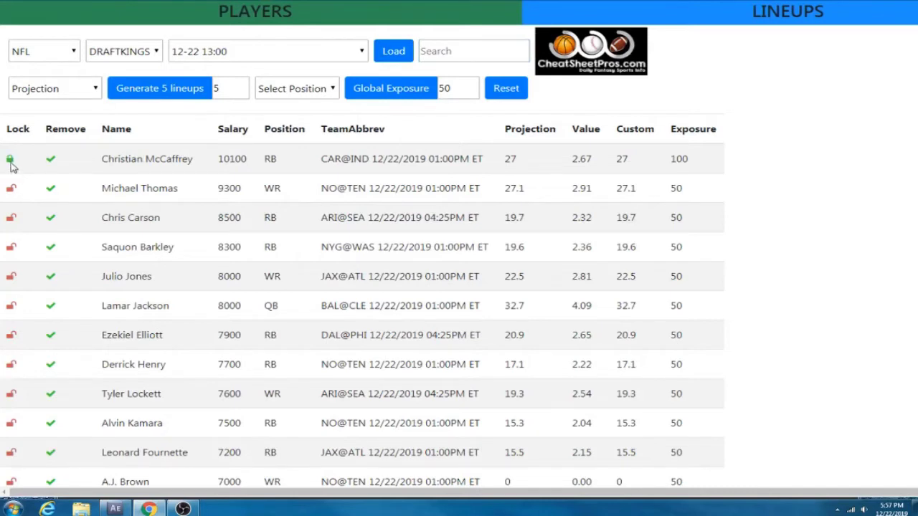
click(10, 162)
click(51, 160)
click(158, 91)
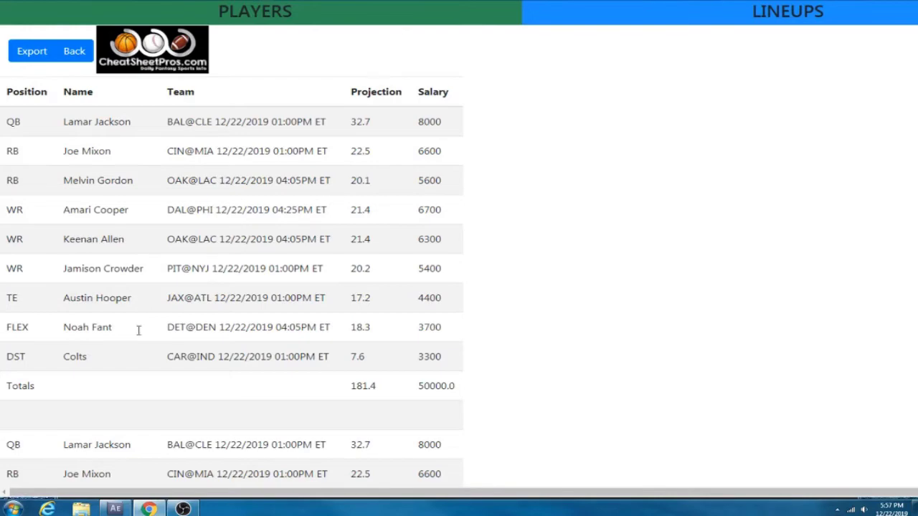
- Review the 5 generated NFL lineups and export them as a CSV
scroll(145, 299, down, 7)
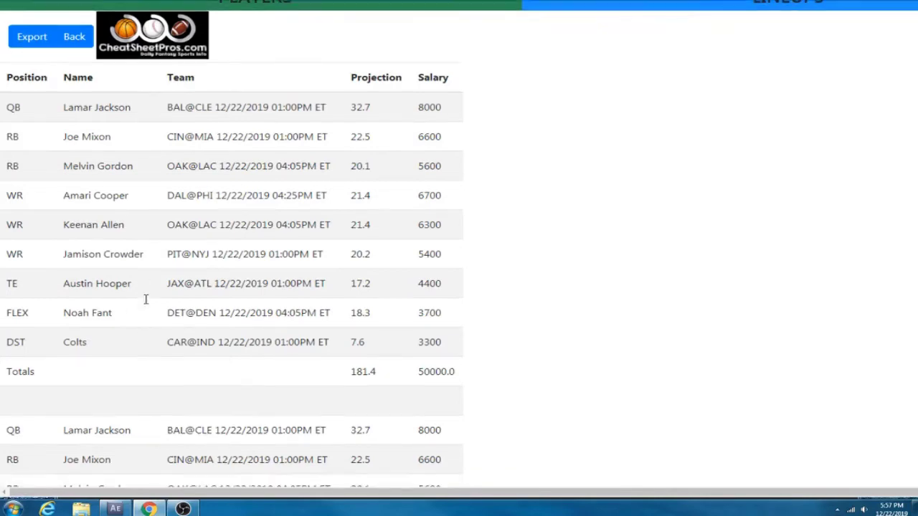
scroll(146, 299, down, 10)
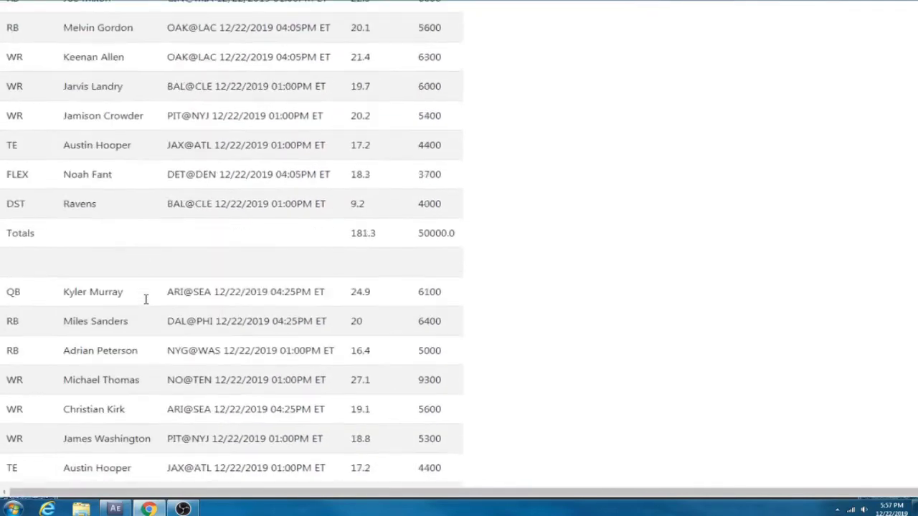
scroll(146, 299, down, 10)
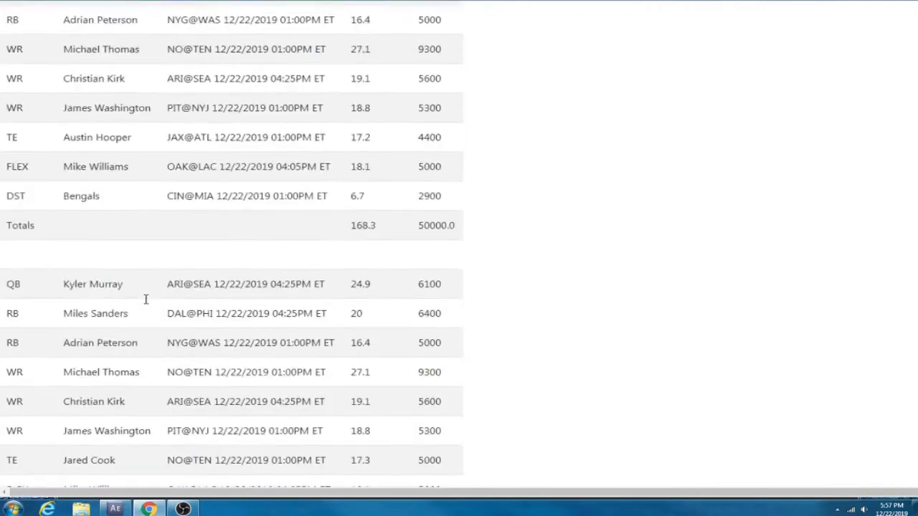
scroll(146, 299, up, 10)
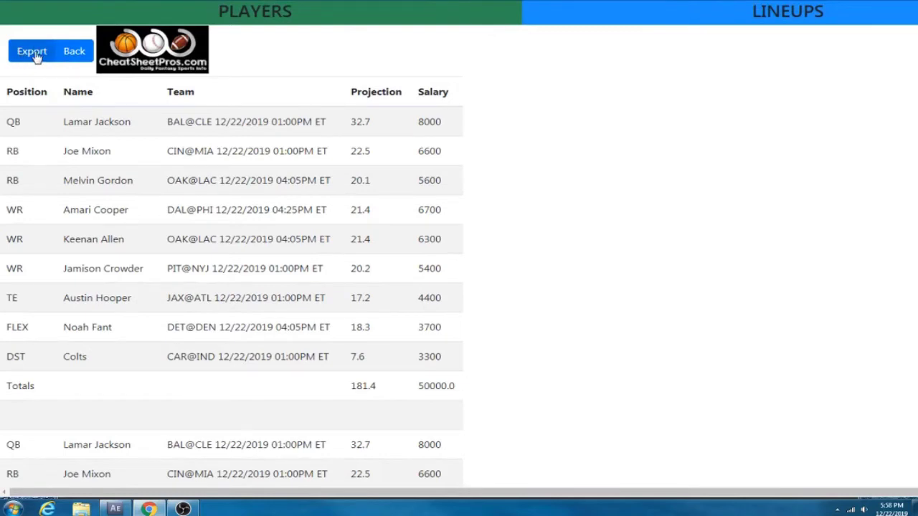
click(37, 57)
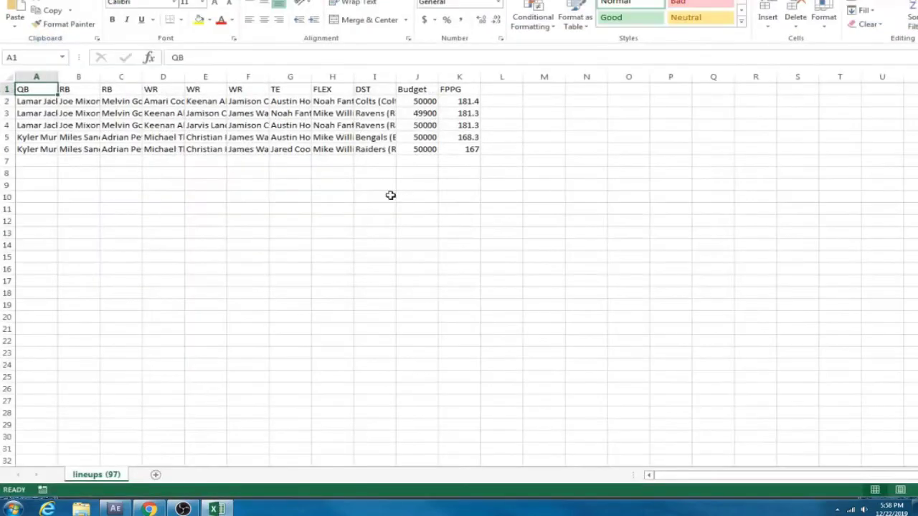
- Widen Excel columns A through H so the full player names show
drag(36, 77, 391, 77)
drag(58, 77, 164, 82)
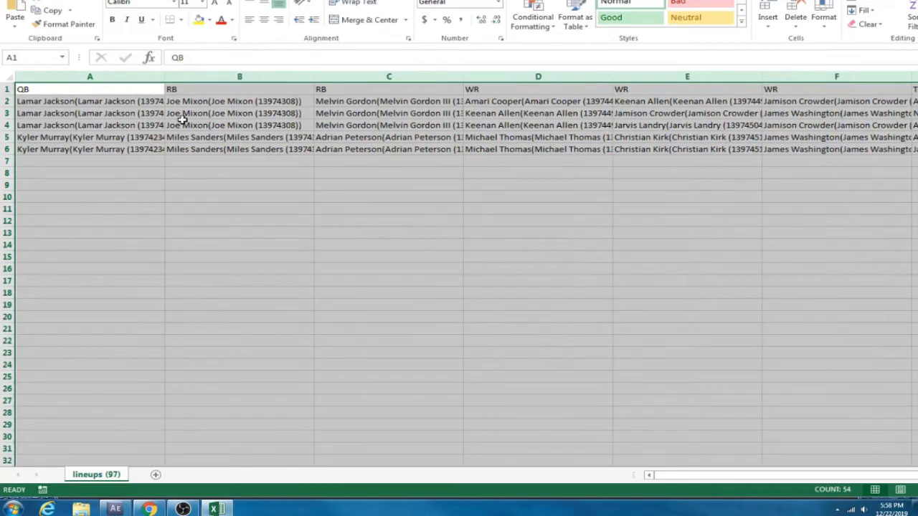
click(114, 174)
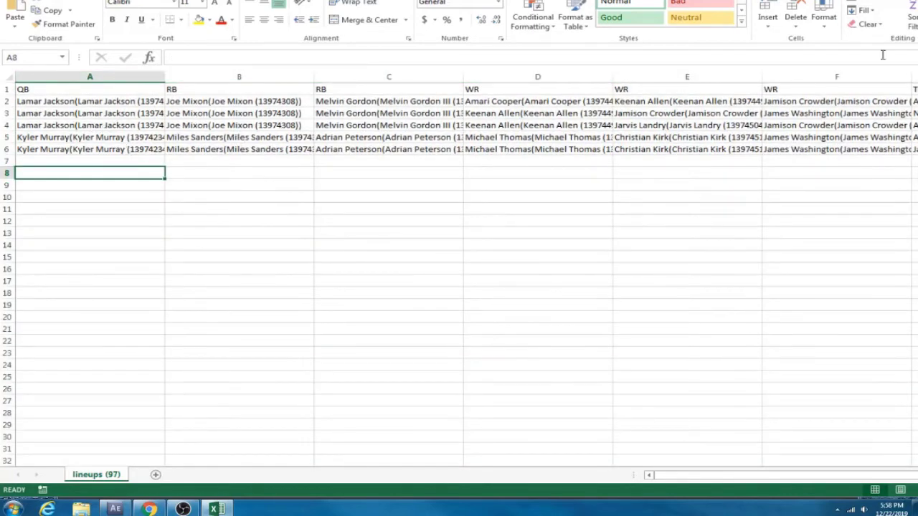
- Close lineups (97).csv without saving and return to the optimizer's player pool
key(ctrl+w)
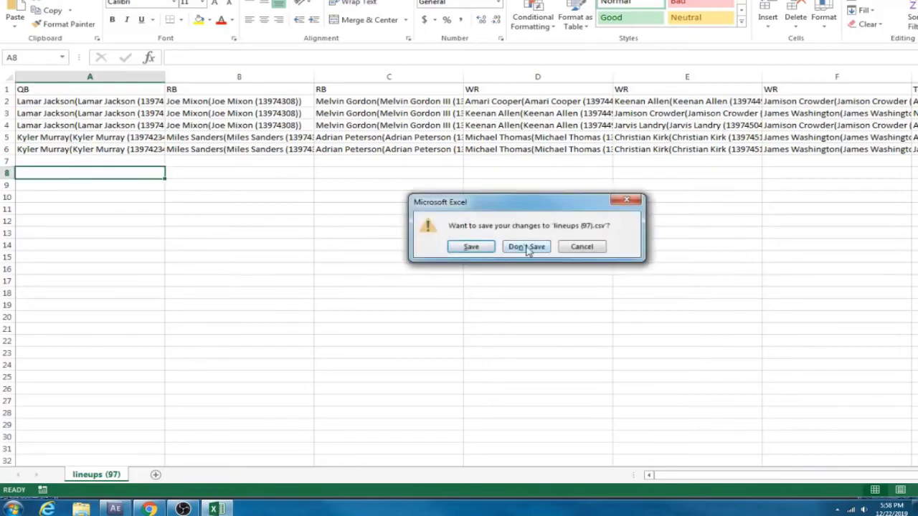
click(526, 246)
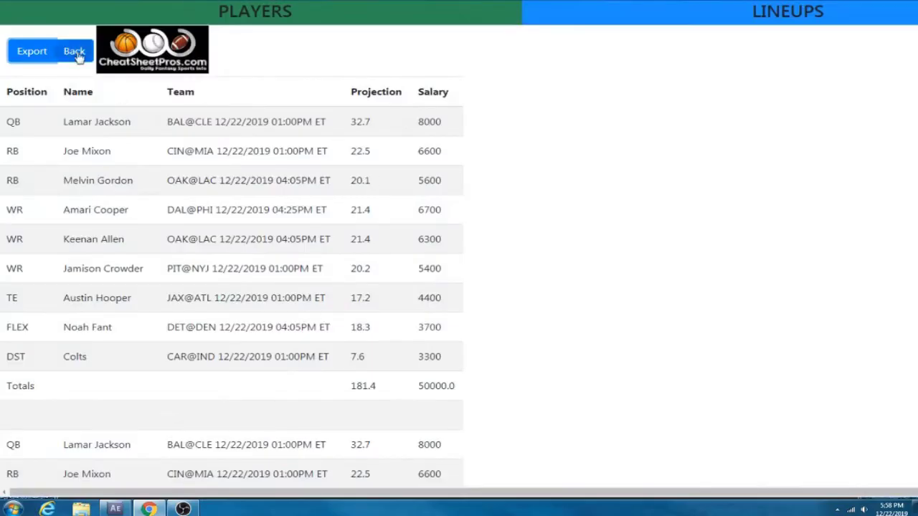
click(74, 51)
- Reset exposures, load the NBA DraftKings 12-22 18:00 slate, and lower the lineup count to 9
click(512, 92)
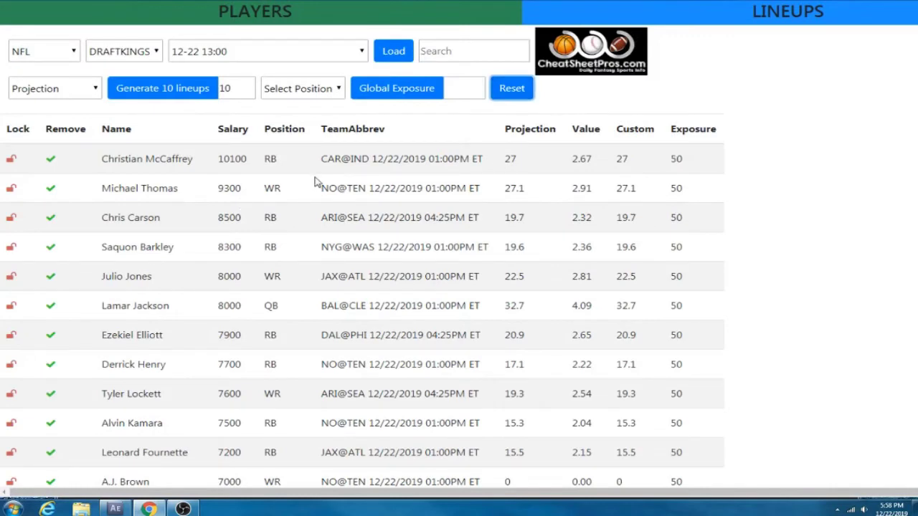
click(53, 57)
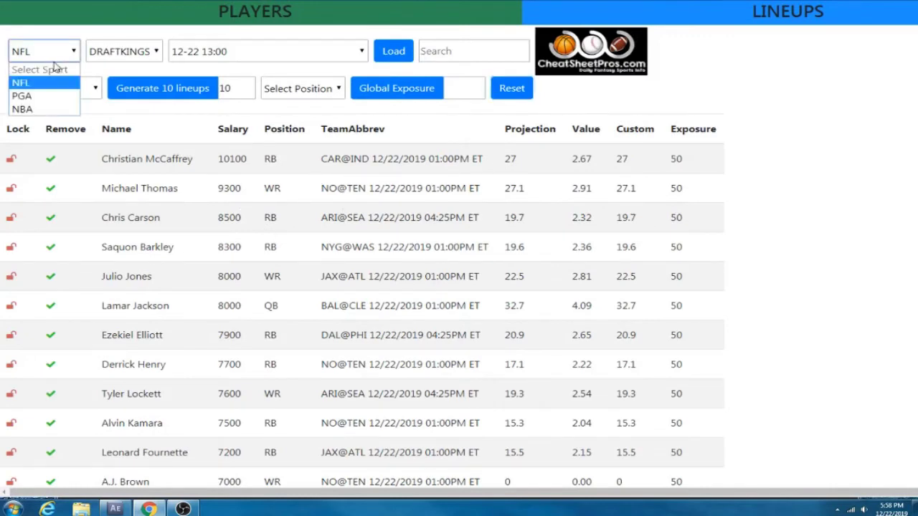
click(58, 110)
click(135, 56)
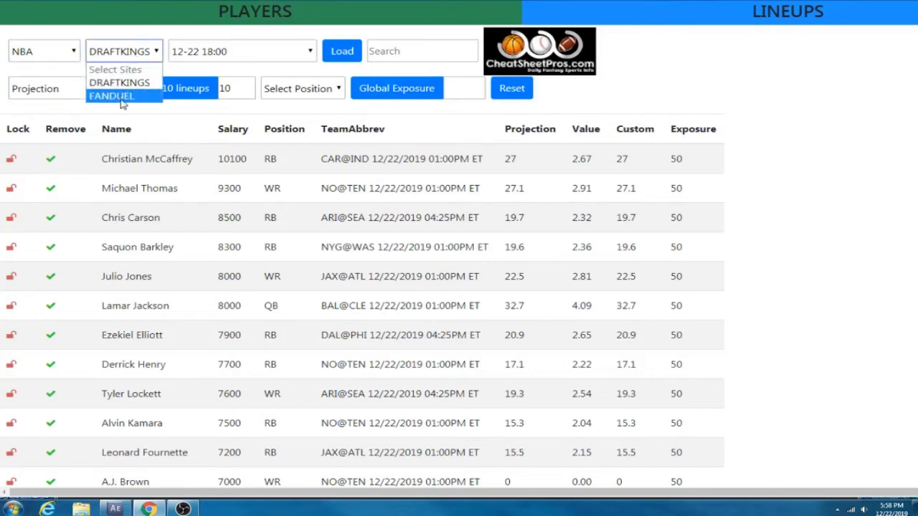
click(130, 85)
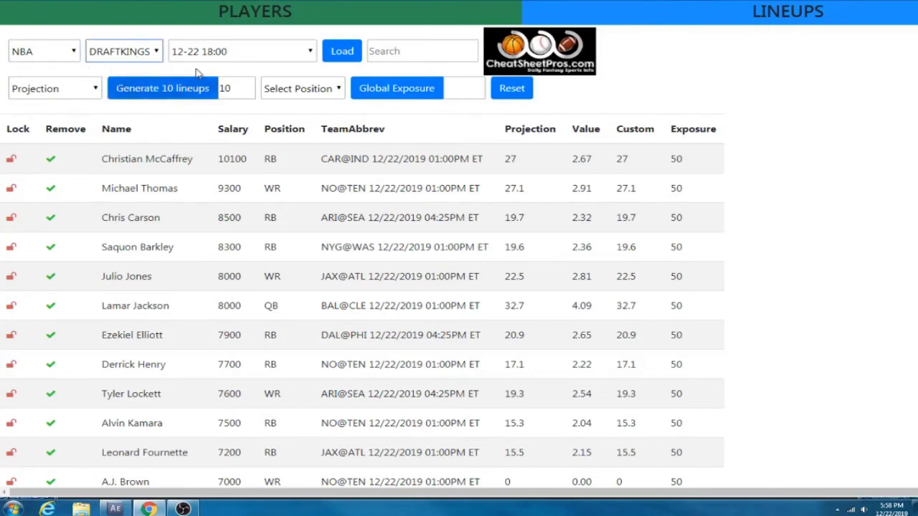
click(253, 54)
click(246, 82)
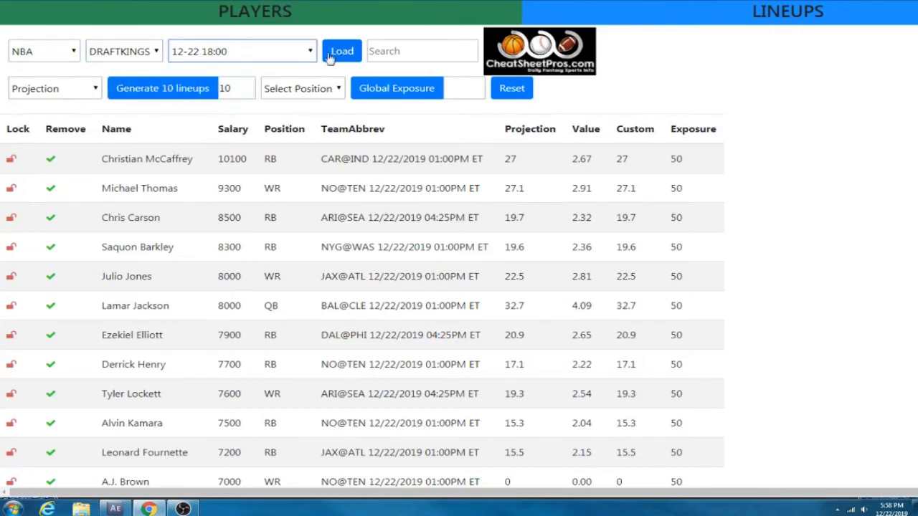
click(341, 54)
click(341, 54)
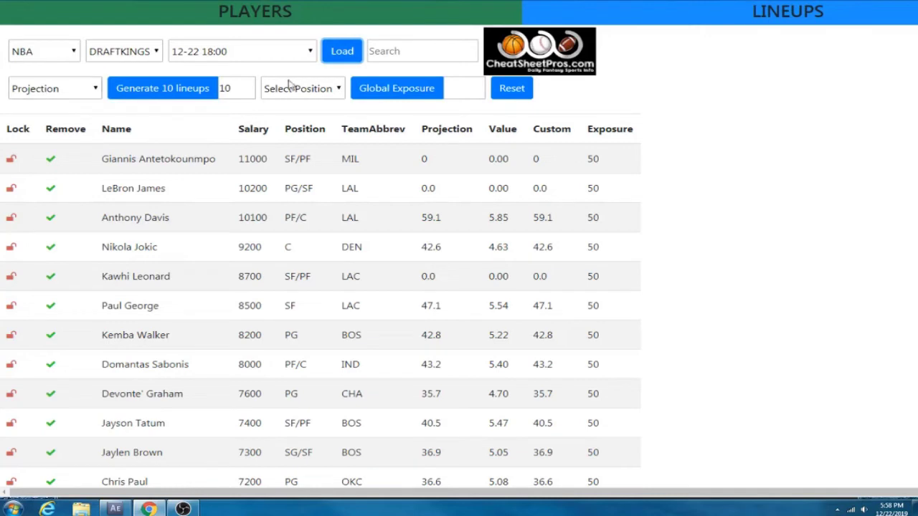
click(245, 92)
- Lower the lineup count to 5 and generate the NBA DraftKings lineups
click(244, 93)
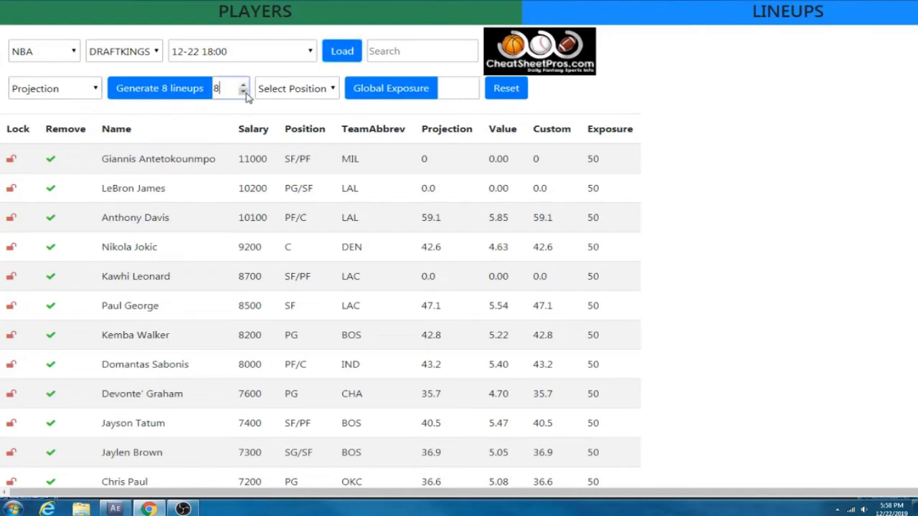
click(245, 92)
click(244, 92)
click(178, 90)
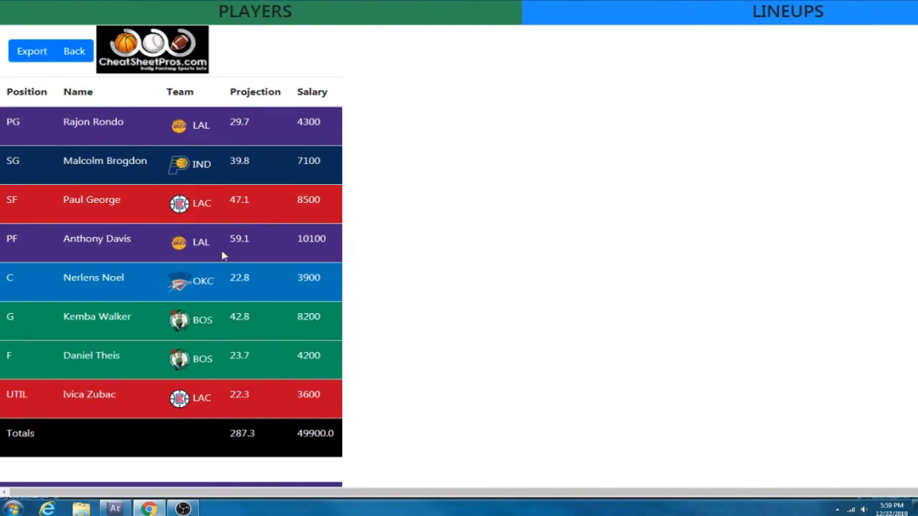
- Scroll through the NBA DraftKings lineups, then go back to the 12-22 18:00 player list
scroll(221, 252, down, 2)
scroll(225, 327, up, 2)
scroll(208, 313, down, 6)
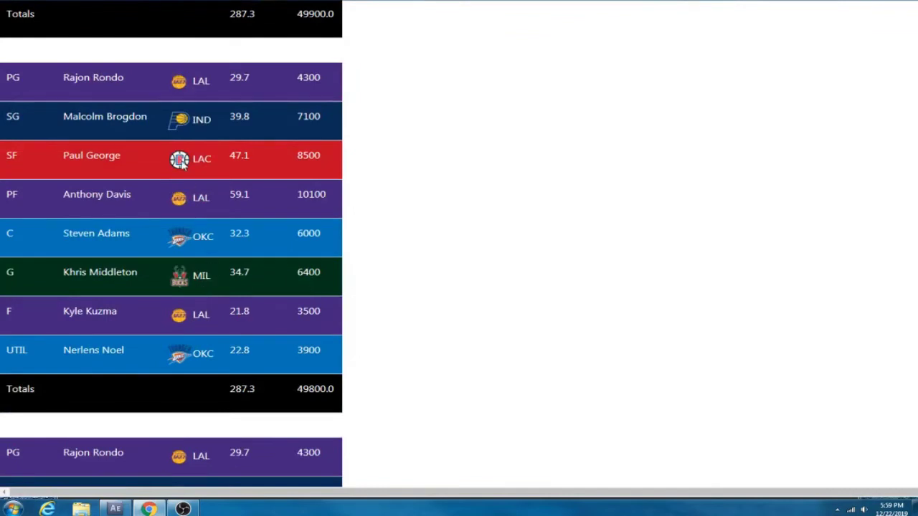
scroll(205, 269, down, 5)
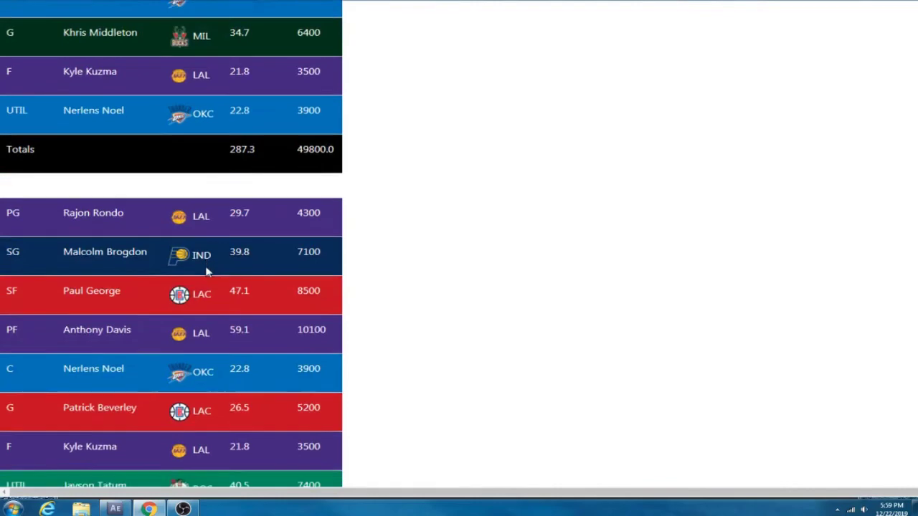
scroll(214, 280, down, 7)
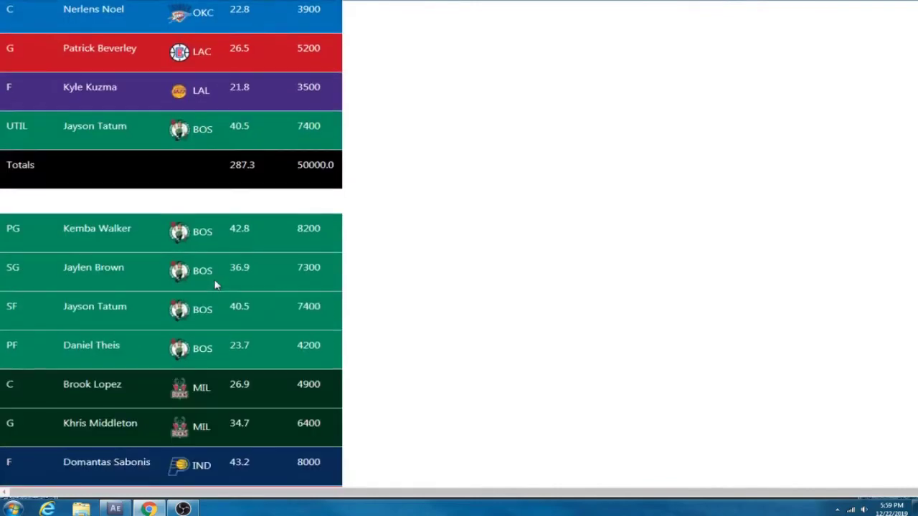
scroll(214, 284, down, 3)
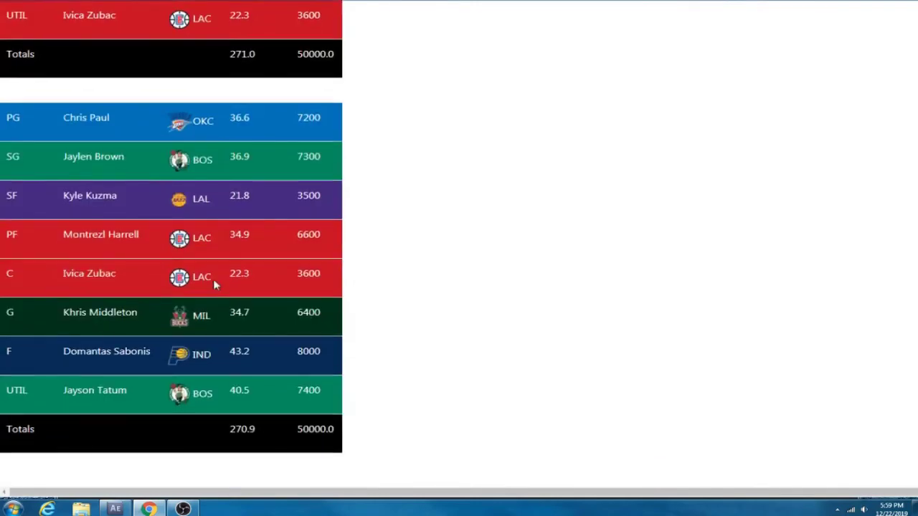
scroll(214, 284, up, 5)
scroll(214, 285, up, 13)
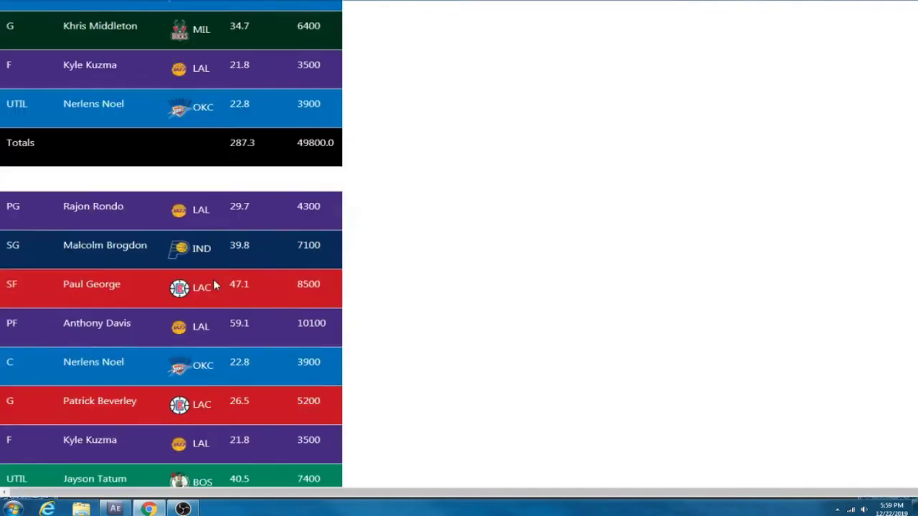
scroll(213, 285, up, 10)
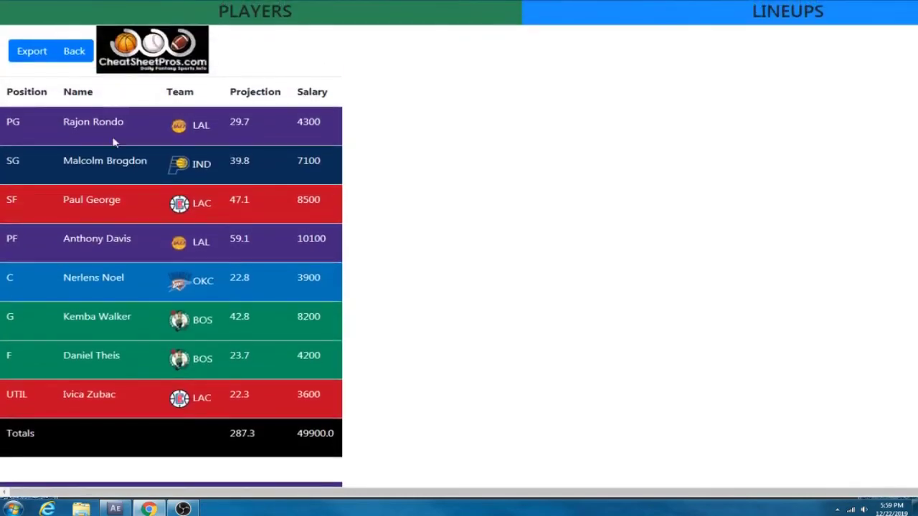
click(76, 48)
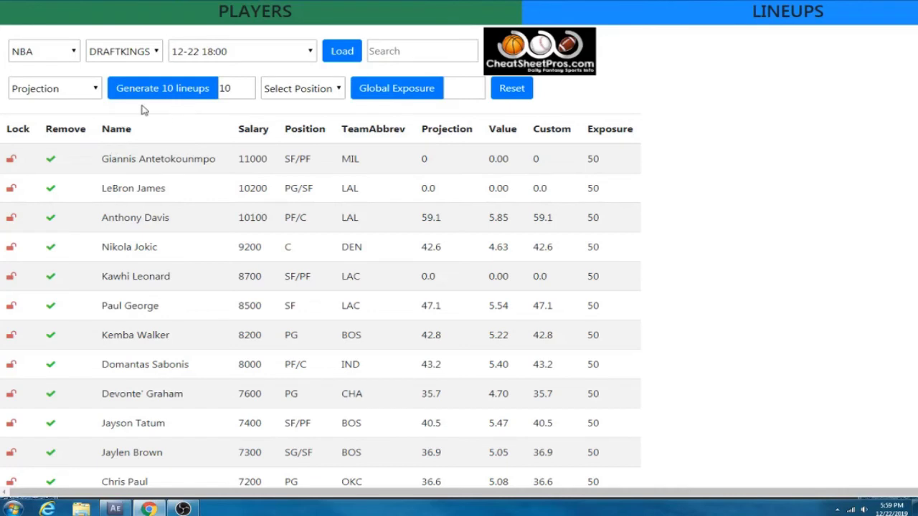
- Switch the site to FanDuel, load the Main Slate, sort by Value and generate 10 lineups
click(155, 56)
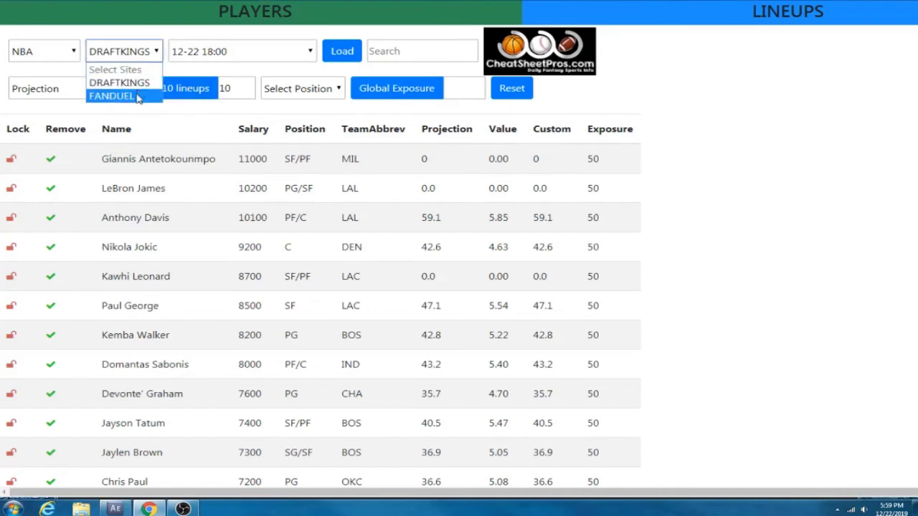
click(138, 97)
click(268, 53)
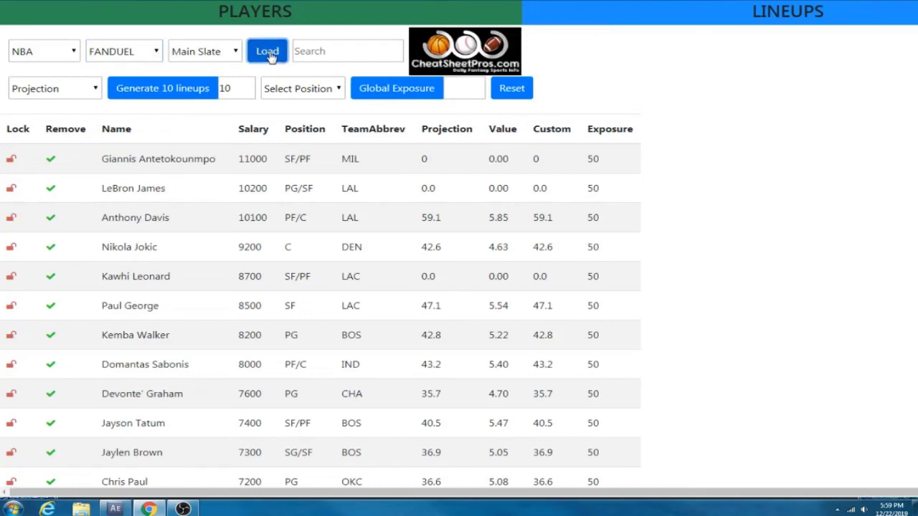
click(505, 130)
click(183, 89)
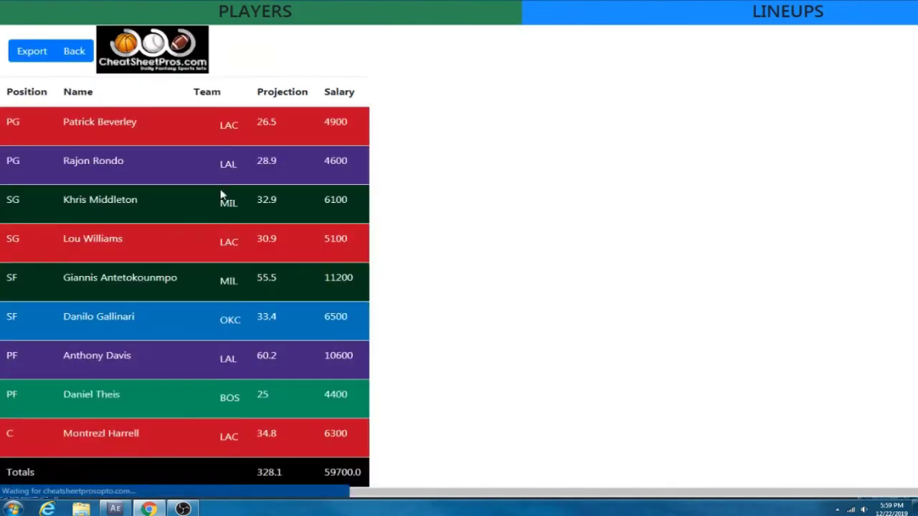
scroll(267, 200, down, 1)
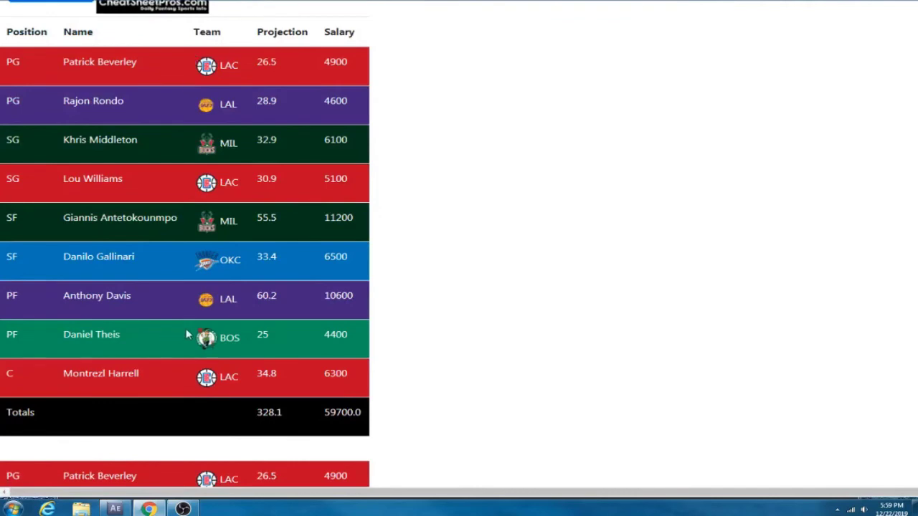
scroll(186, 334, down, 5)
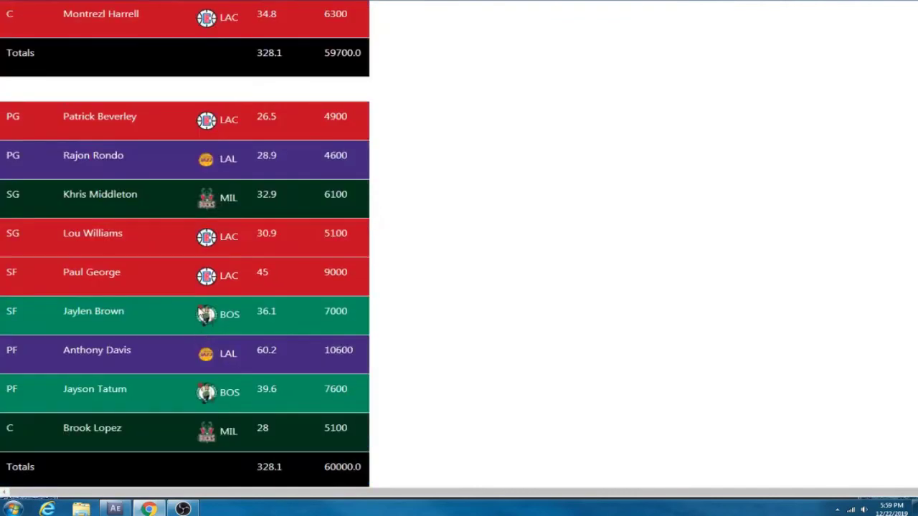
scroll(205, 297, down, 7)
scroll(200, 313, up, 4)
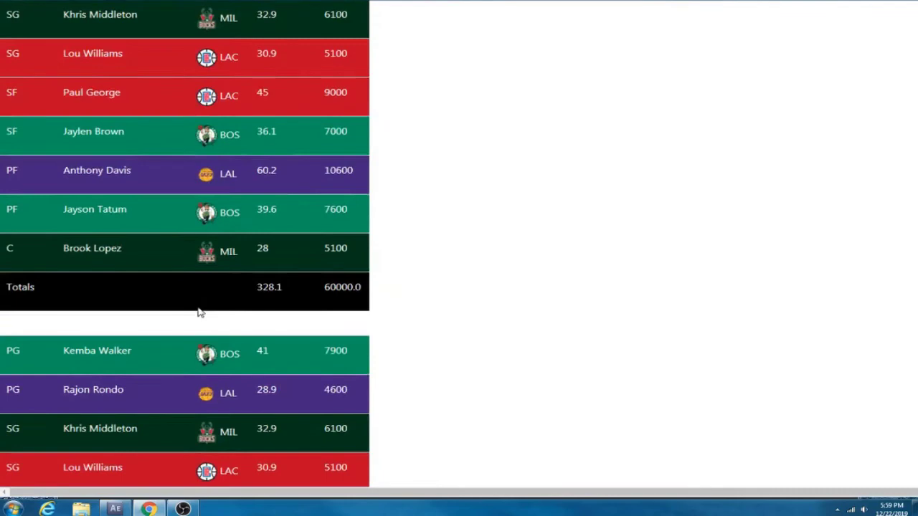
scroll(200, 313, up, 8)
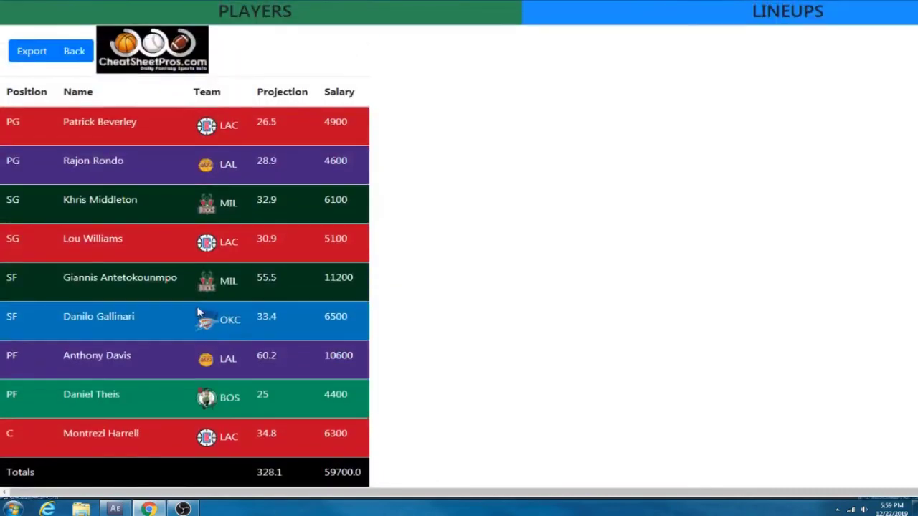
click(33, 56)
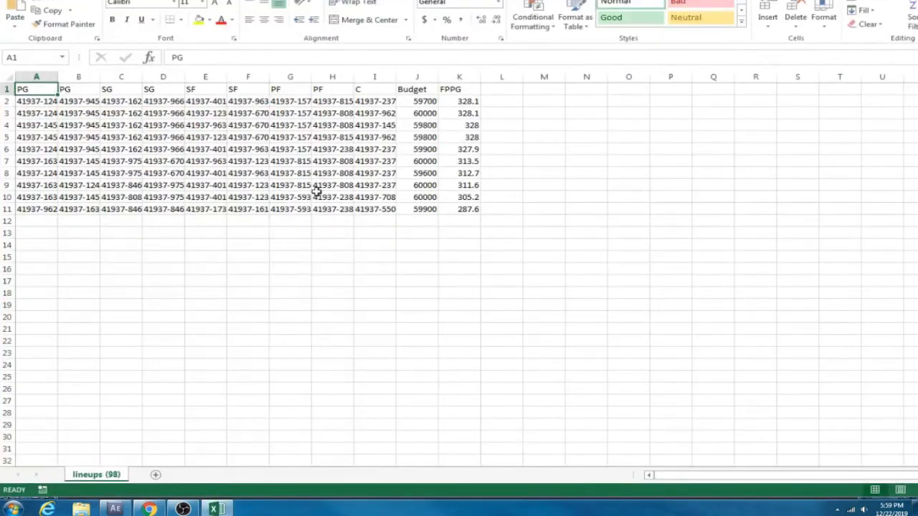
- Widen columns A–I of lineups (98).csv to show player names, then close it unsaved
drag(36, 76, 380, 76)
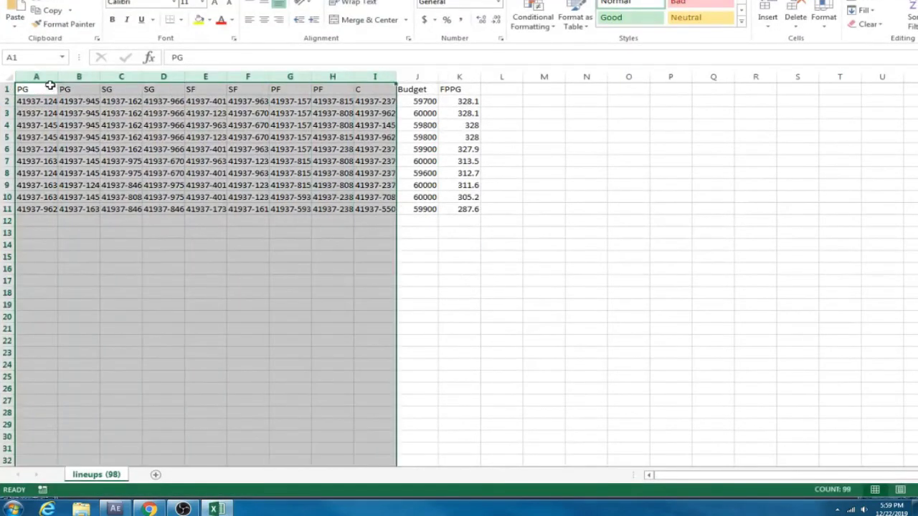
drag(56, 77, 138, 75)
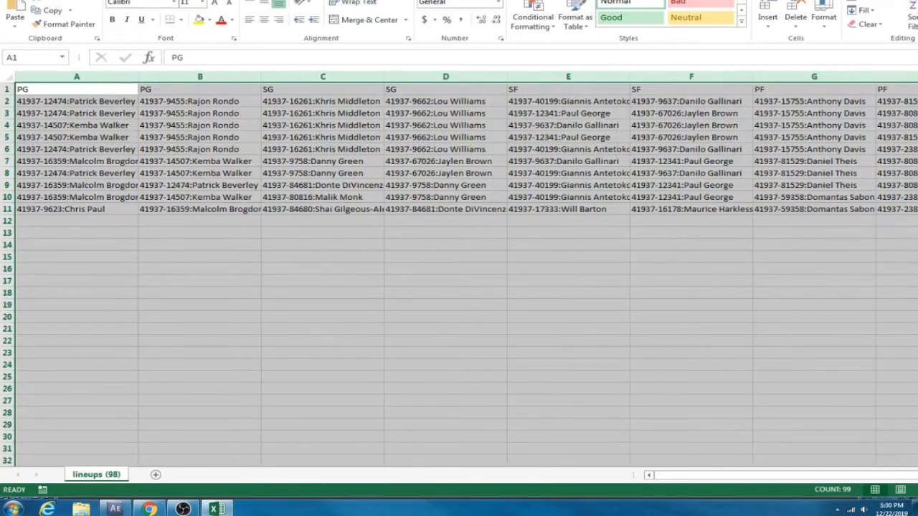
key(ctrl+w)
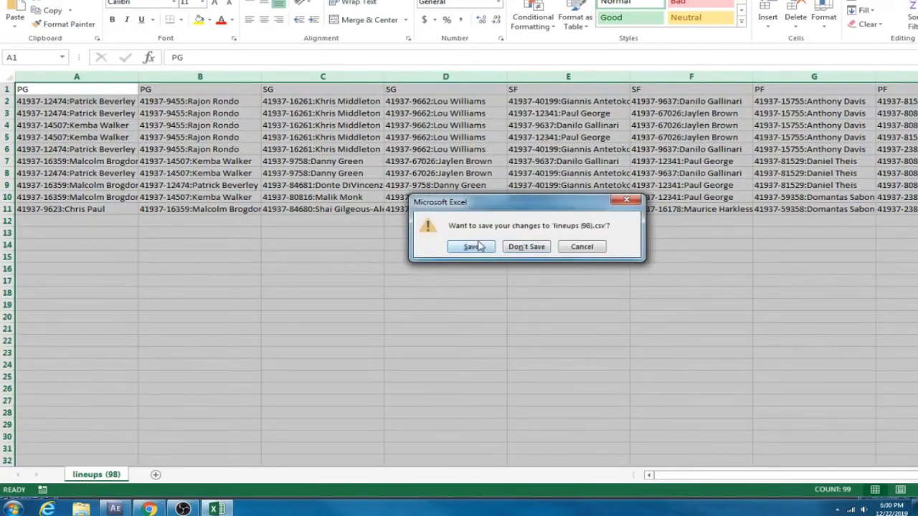
click(529, 249)
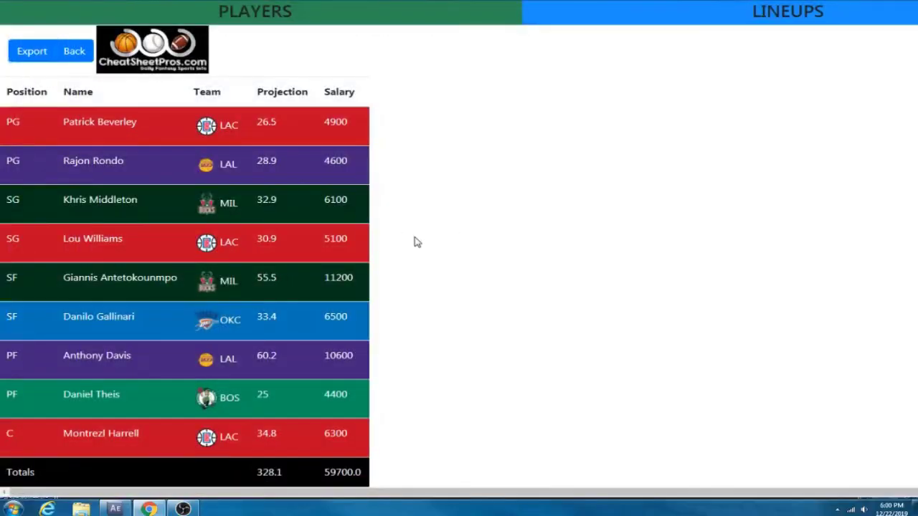
scroll(414, 242, down, 1)
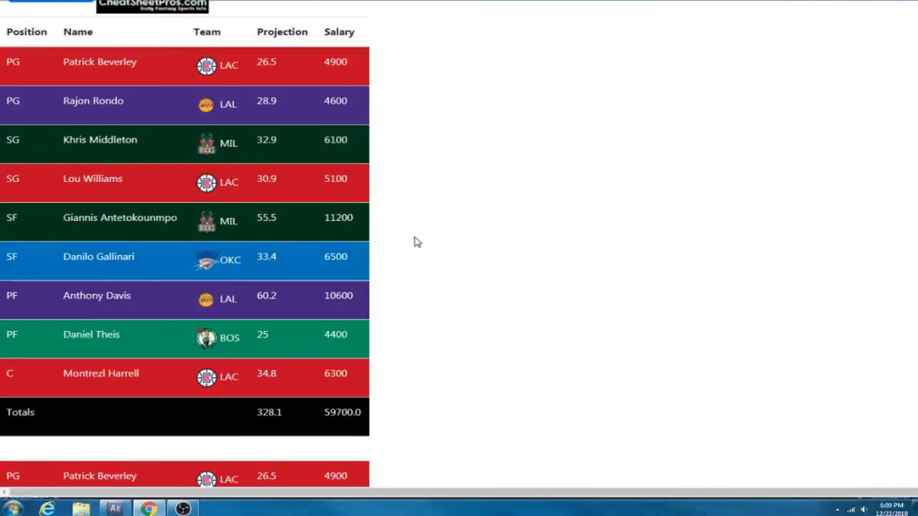